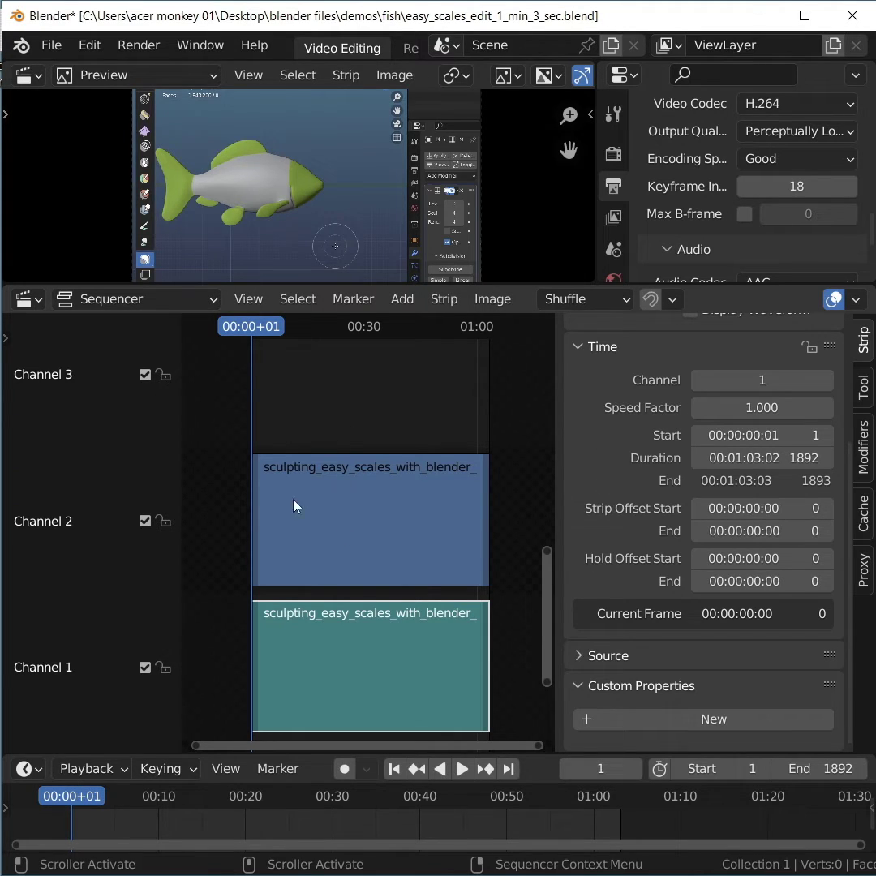
Step: Switch the enlarged timeline to show frame numbers instead of timecode
key(space)
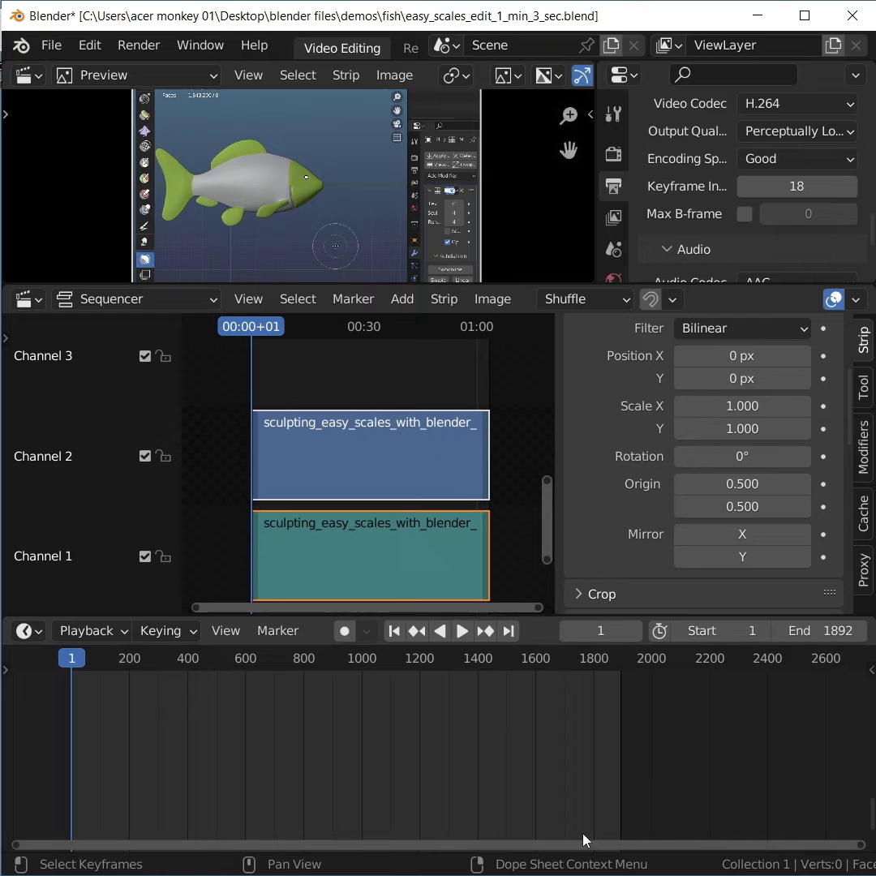
Step: Change the scene's end frame from 1892 to 1800
click(833, 638)
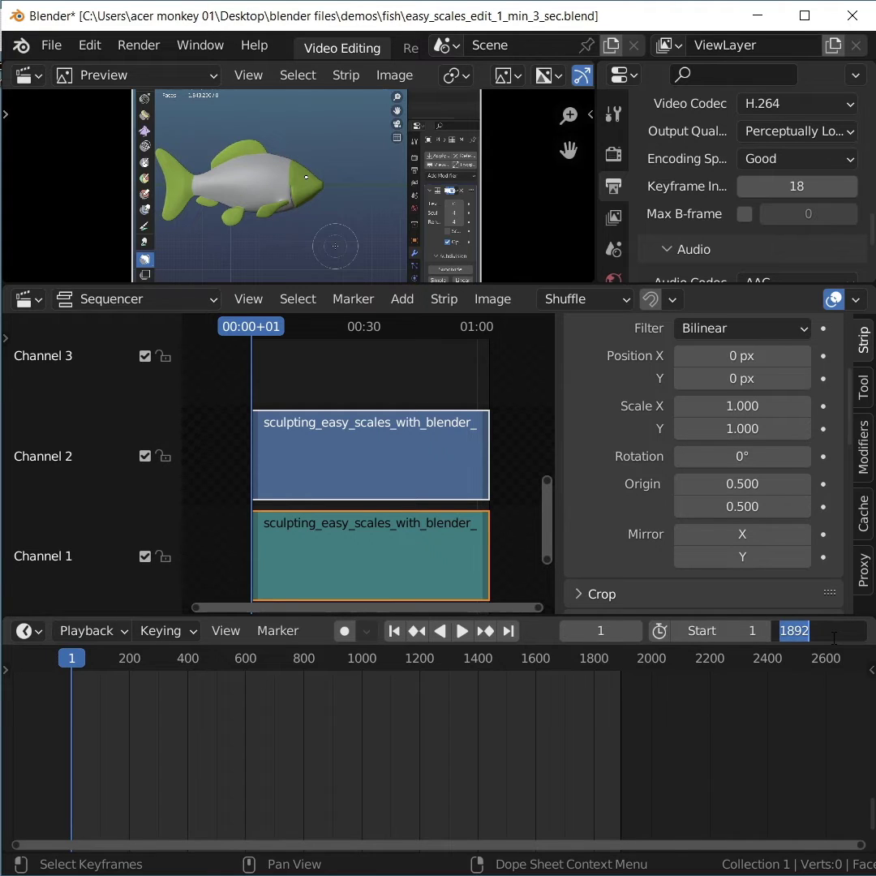
text(18)
text(00)
key(Return)
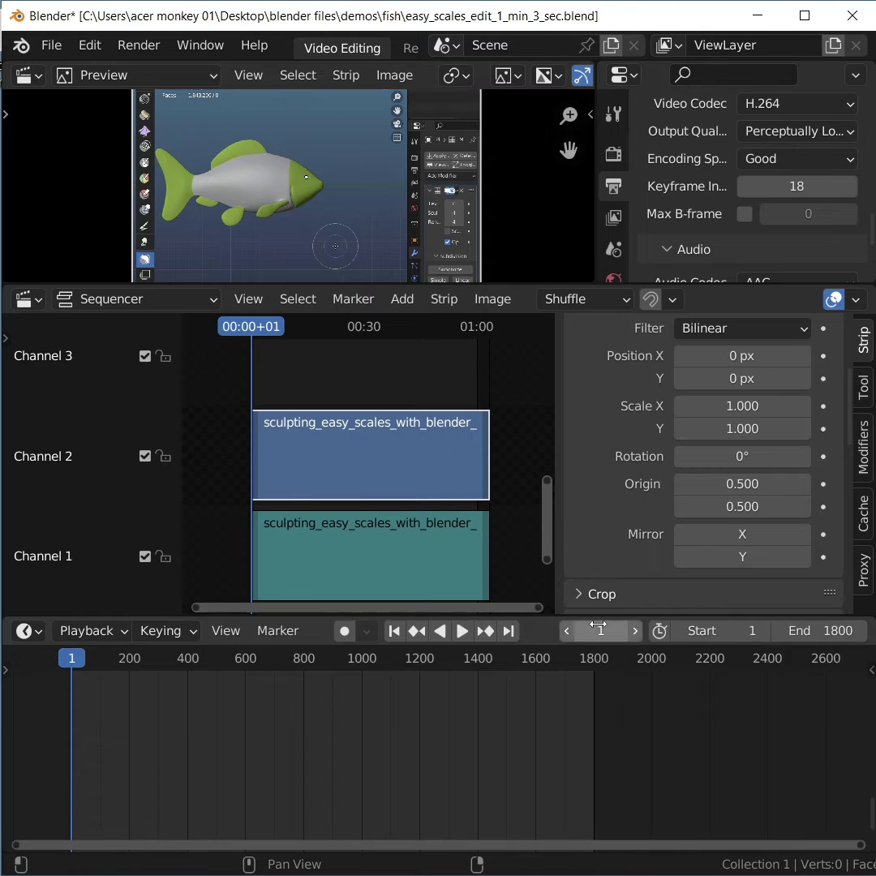
drag(591, 620, 591, 752)
scroll(657, 492, down, 4)
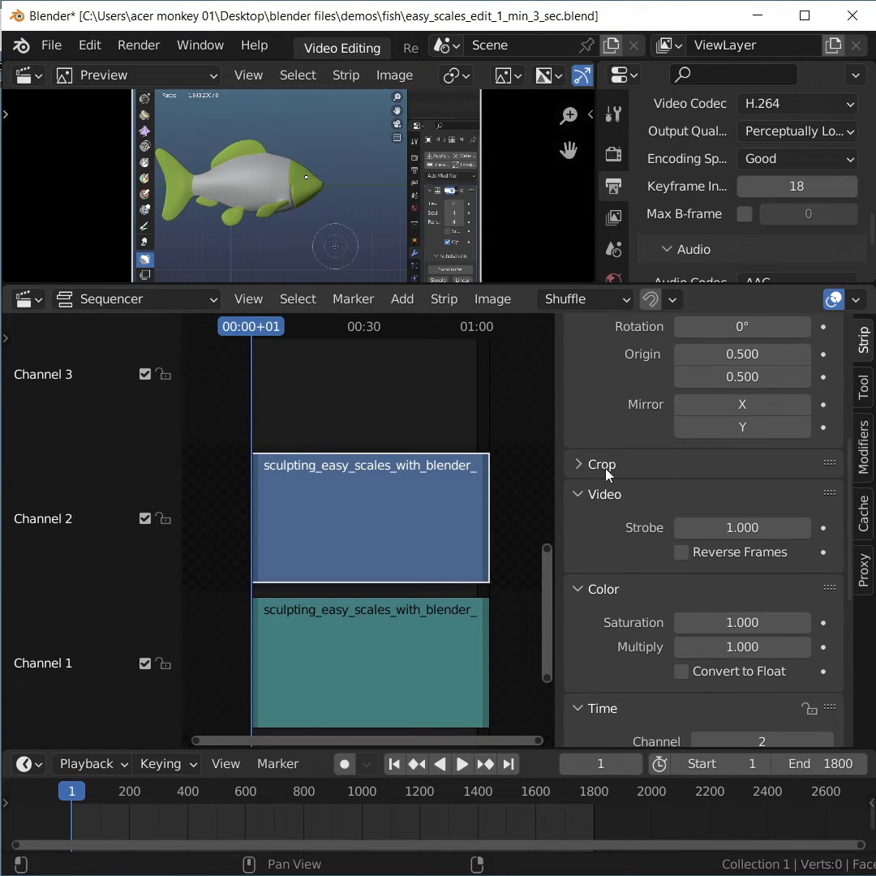
scroll(619, 651, down, 5)
scroll(315, 506, up, 8)
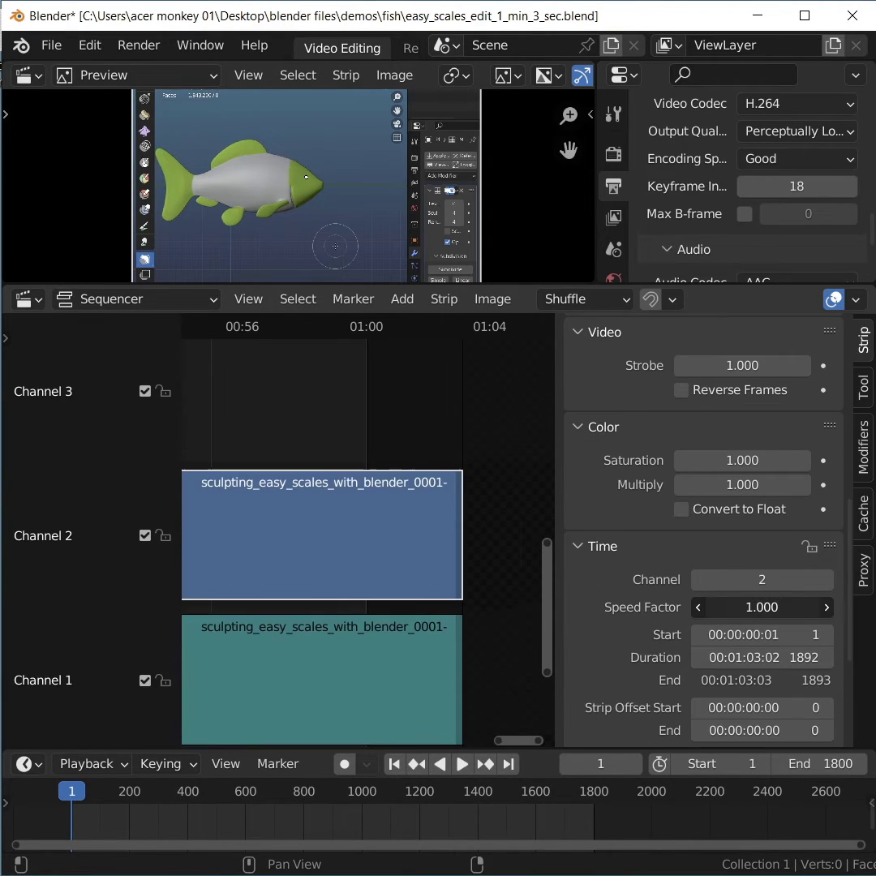
Step: Give the channel 2 video strip a 1.05 speed factor so it ends near frame 1800
mouse_move(762, 606)
mouse_down()
mouse_move(798, 606)
mouse_move(765, 606)
mouse_up()
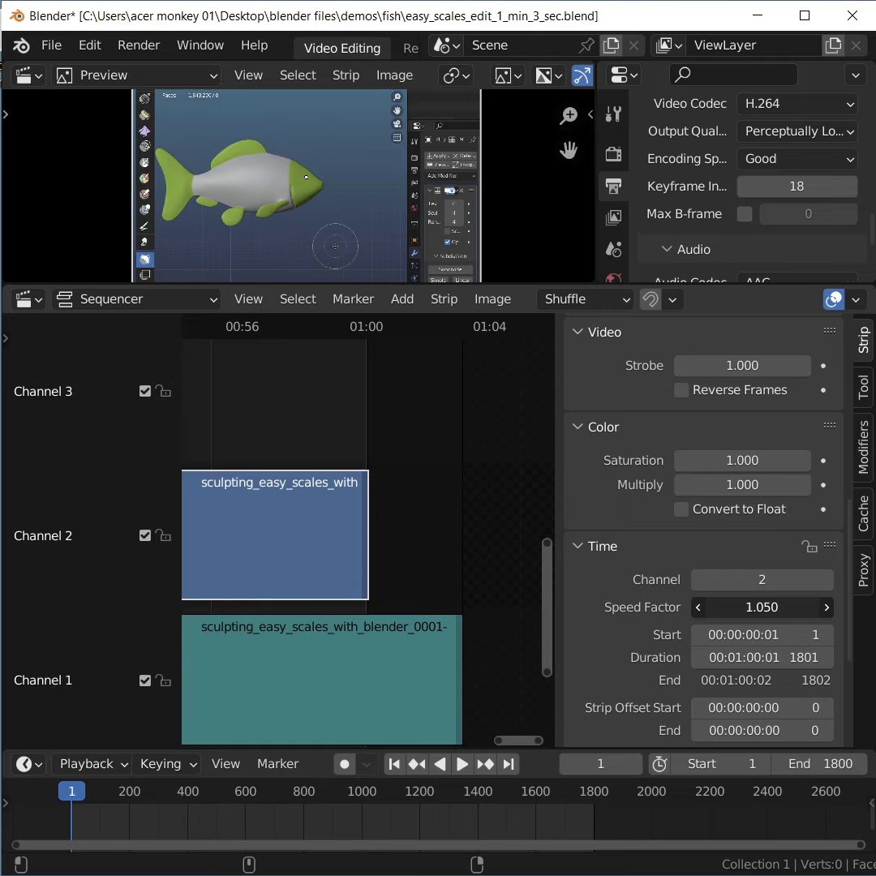
key(shift+Right)
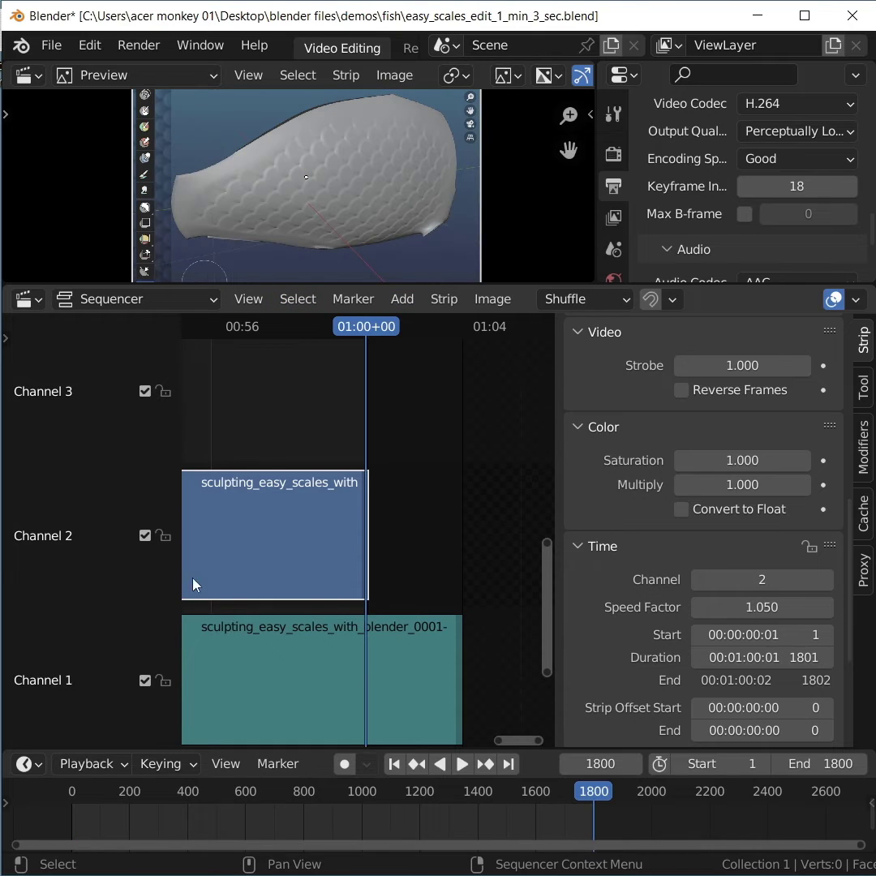
click(784, 609)
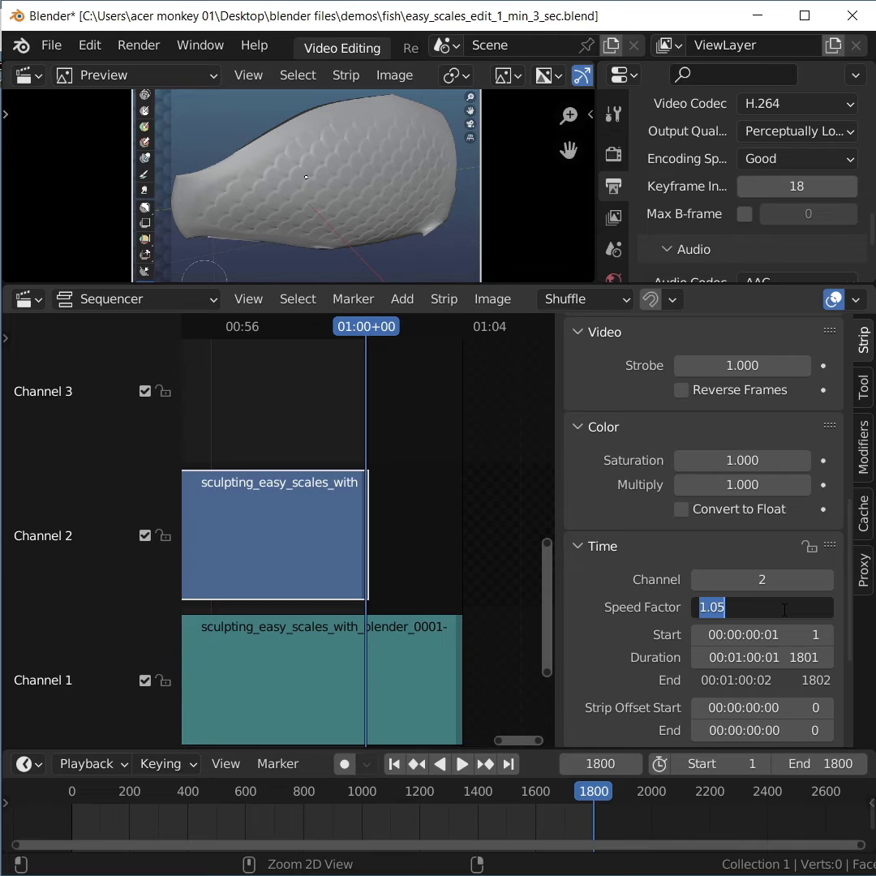
Step: Set the channel 1 audio strip's speed factor to 1.05 as well
click(299, 663)
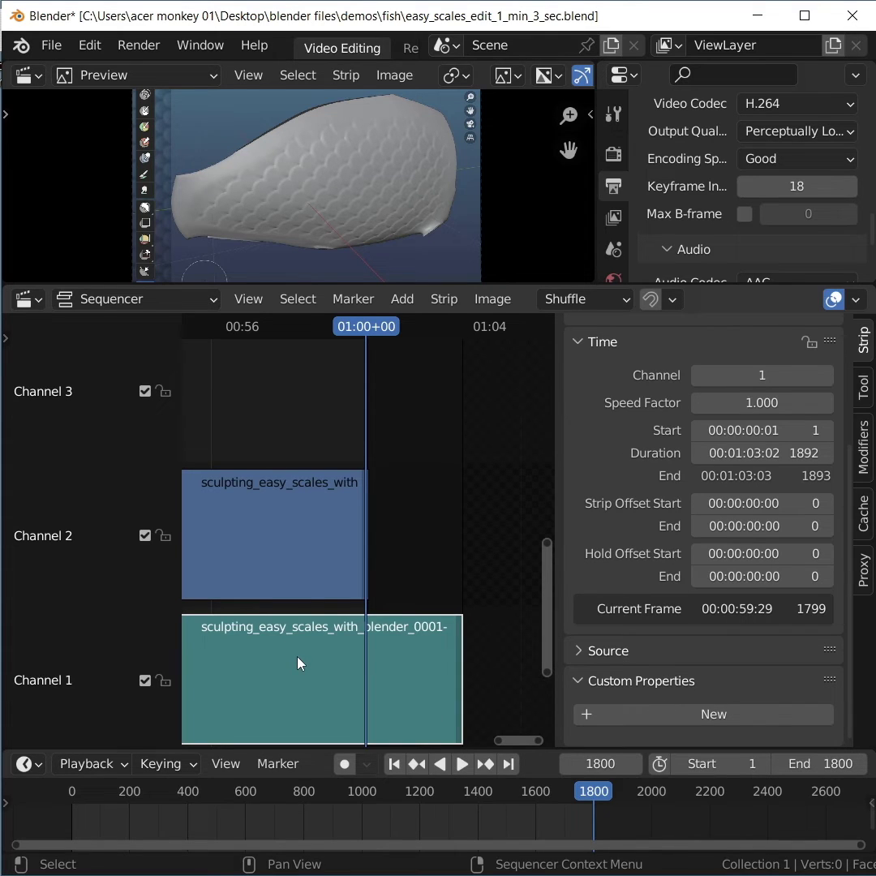
click(778, 403)
text(1.05)
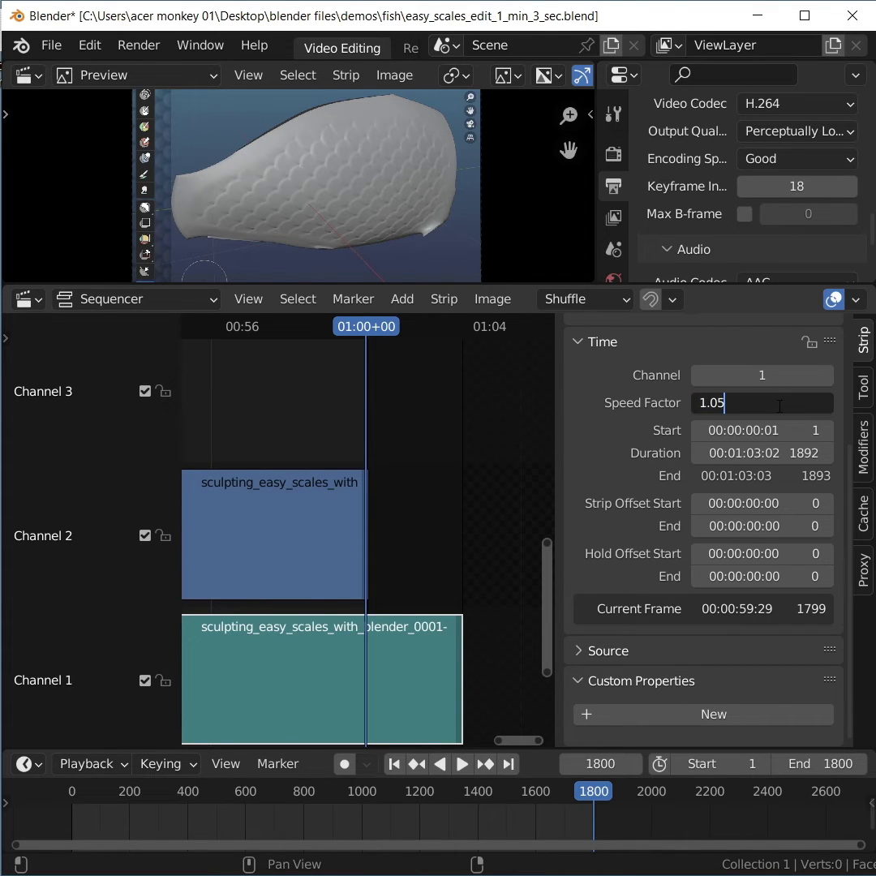
key(Return)
key(Home)
click(251, 326)
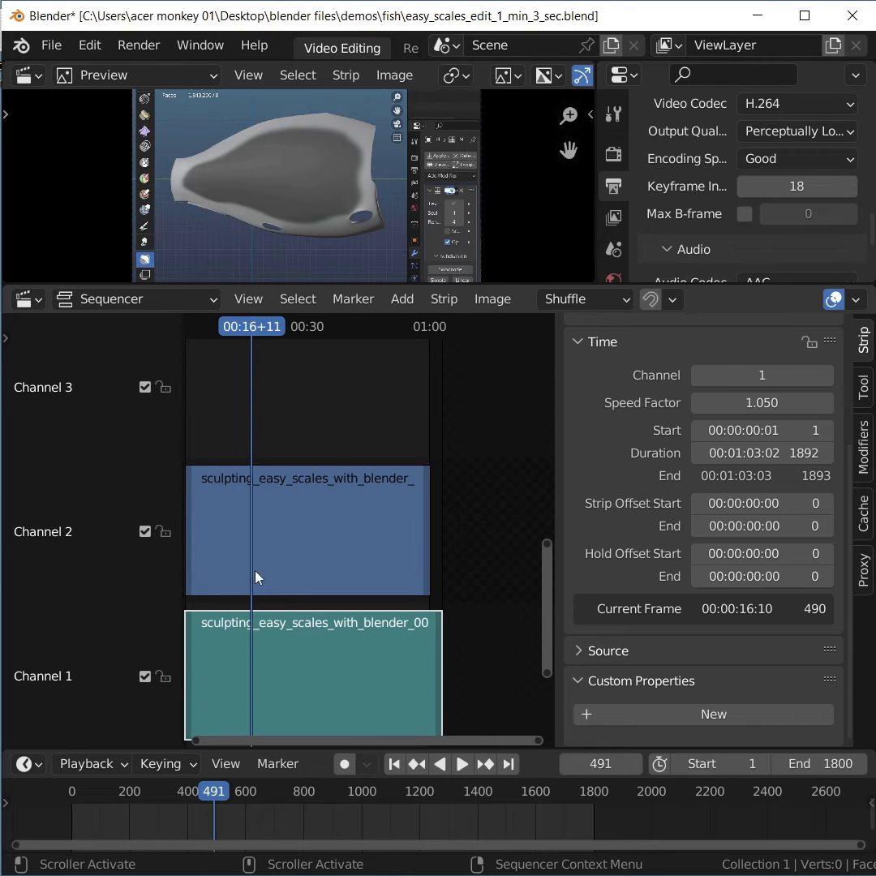
key(space)
key(space)
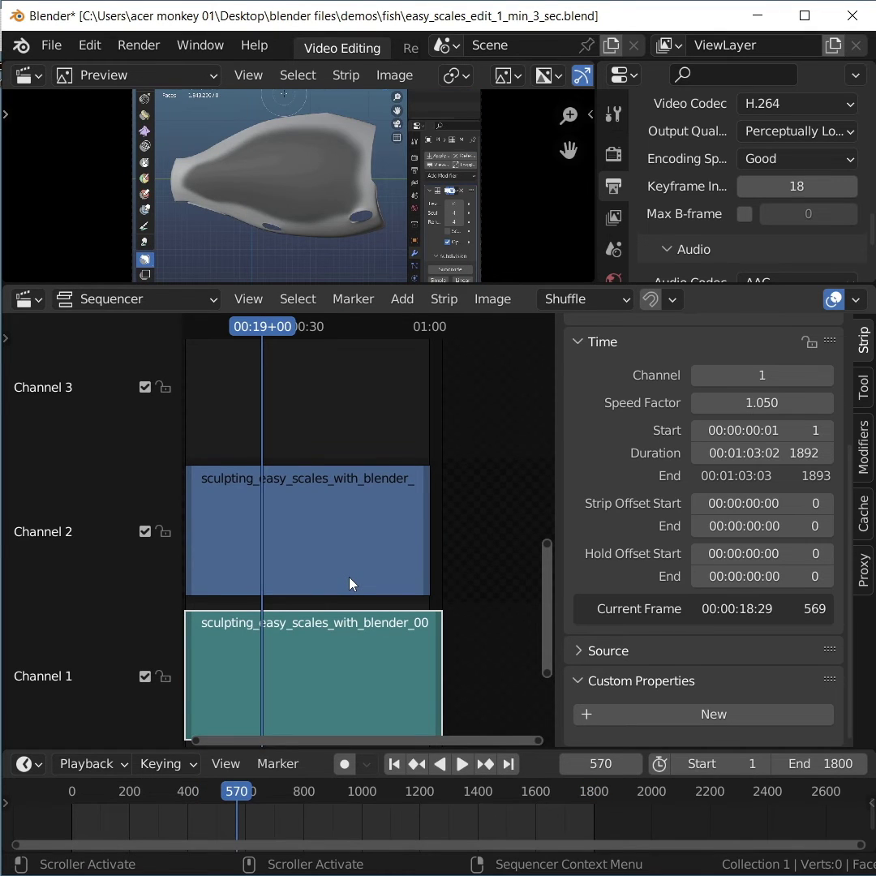
key(shift+Right)
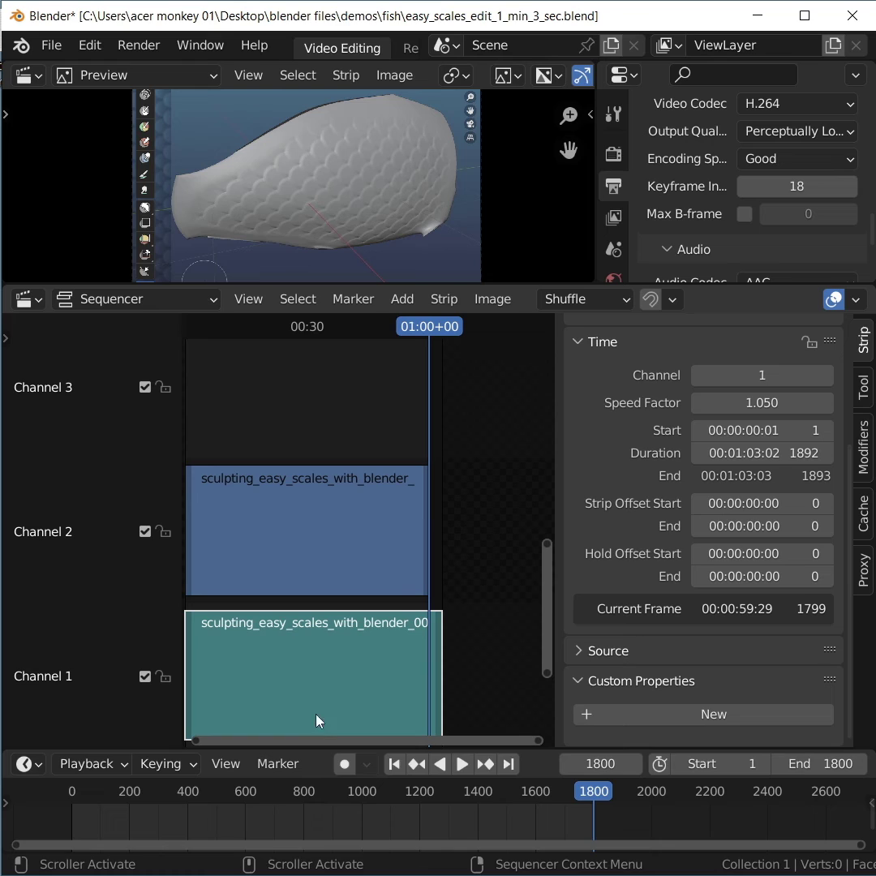